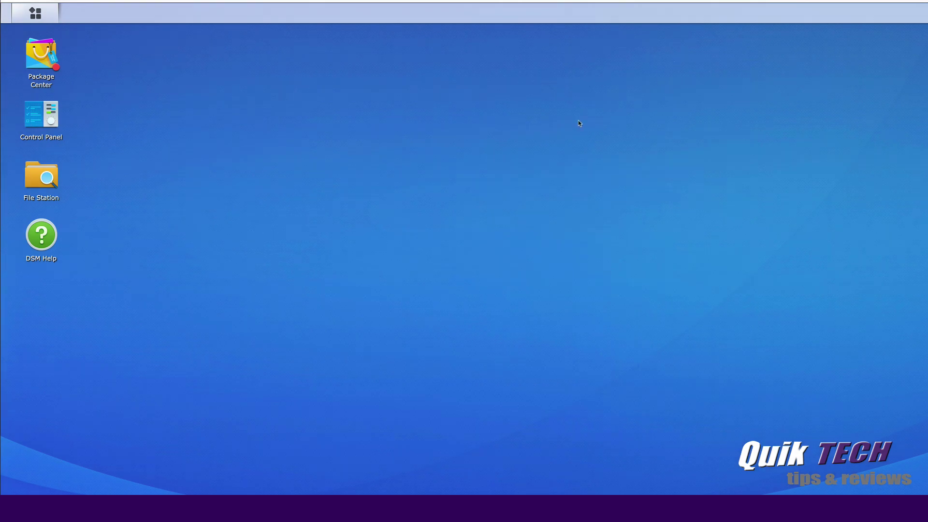
- Check the music shared folder in File Station, then open the HomeNAS_1.hbk folder in Google Drive
double_click(40, 180)
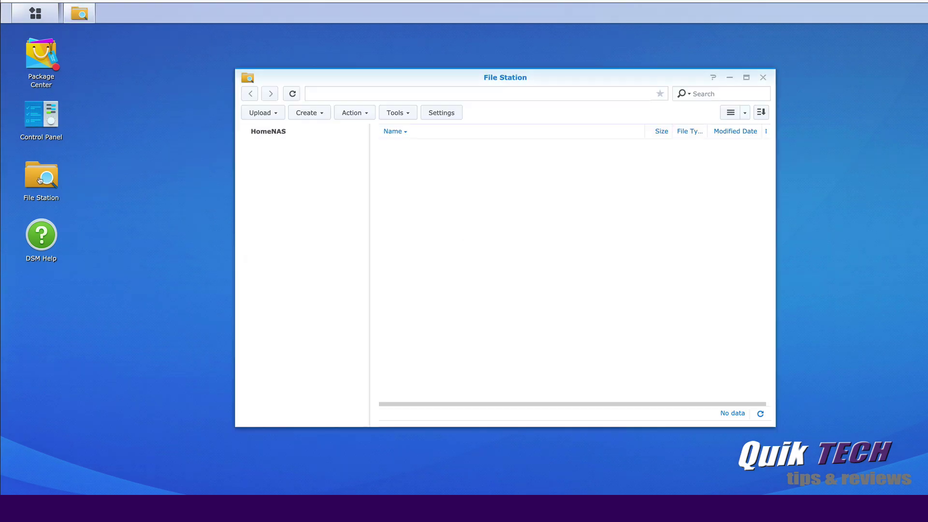
click(268, 278)
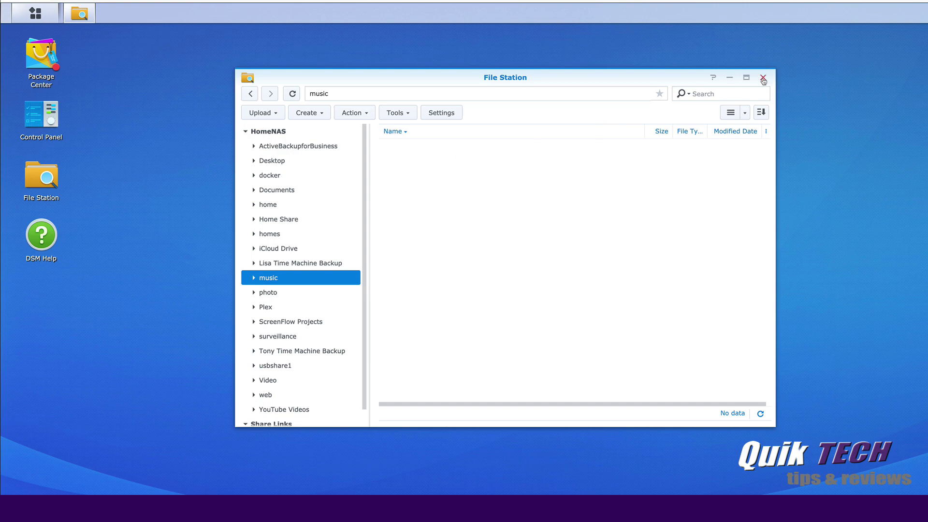
click(764, 79)
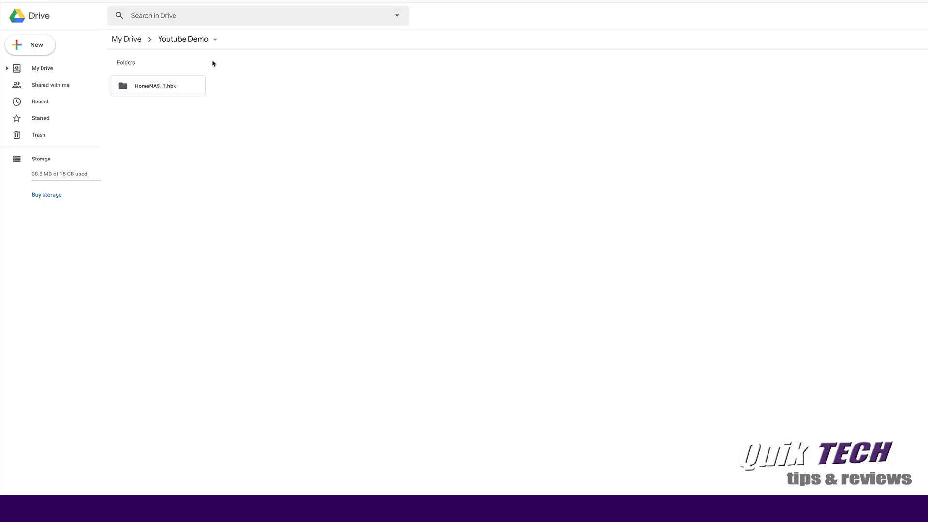
click(149, 86)
double_click(149, 86)
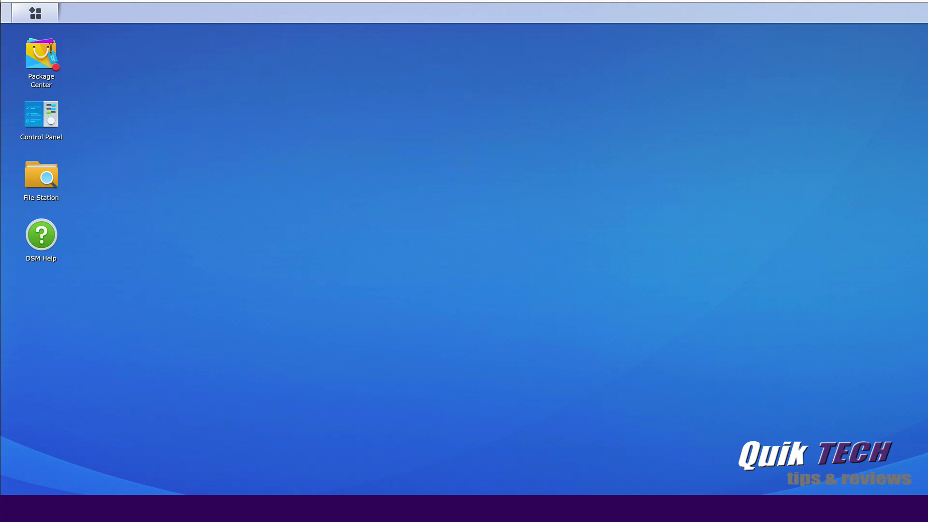
- Show the music shared folder is empty in File Station, then launch Hyper Backup from Main Menu
click(44, 182)
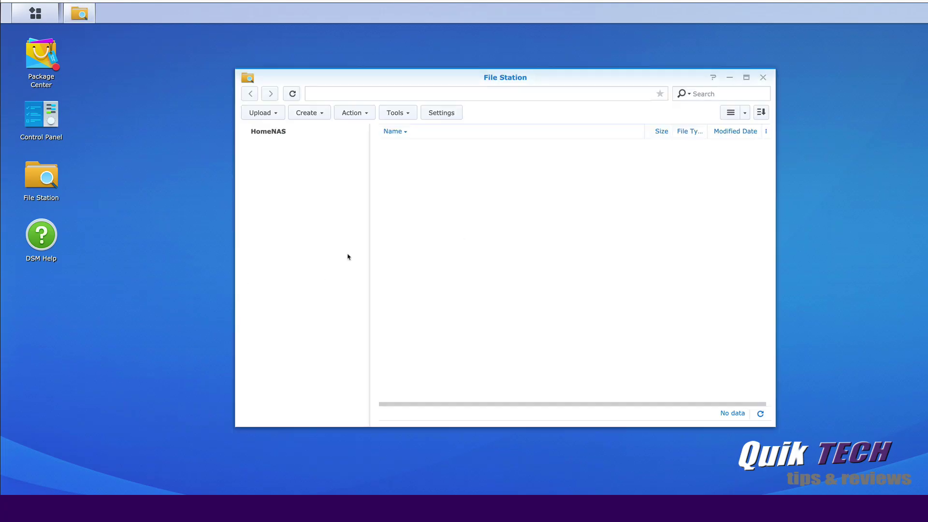
click(269, 279)
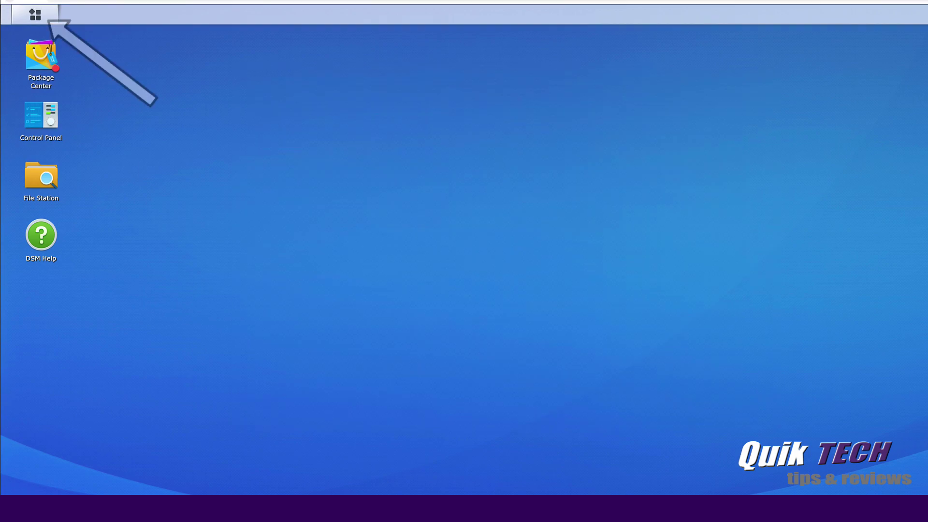
click(35, 16)
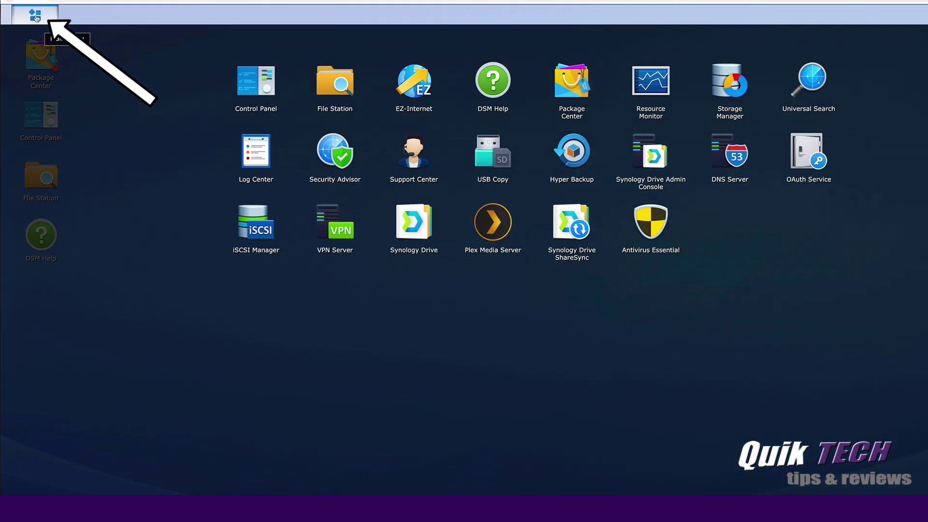
click(572, 150)
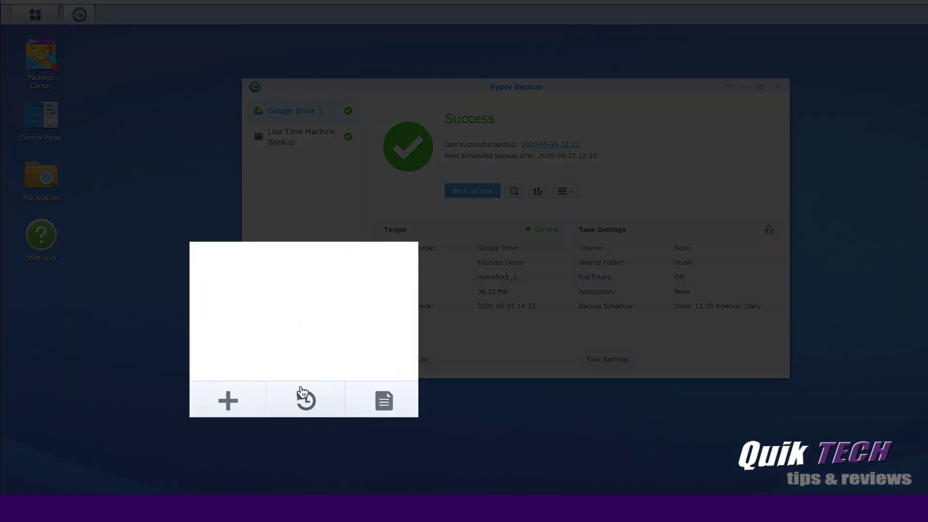
- Start a Data restore from the Google Drive 1 backup task
click(306, 401)
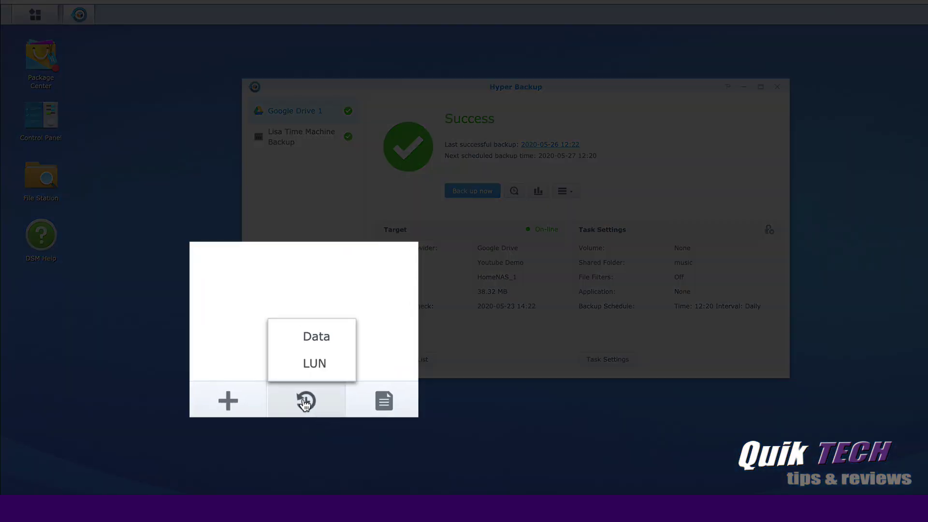
click(313, 343)
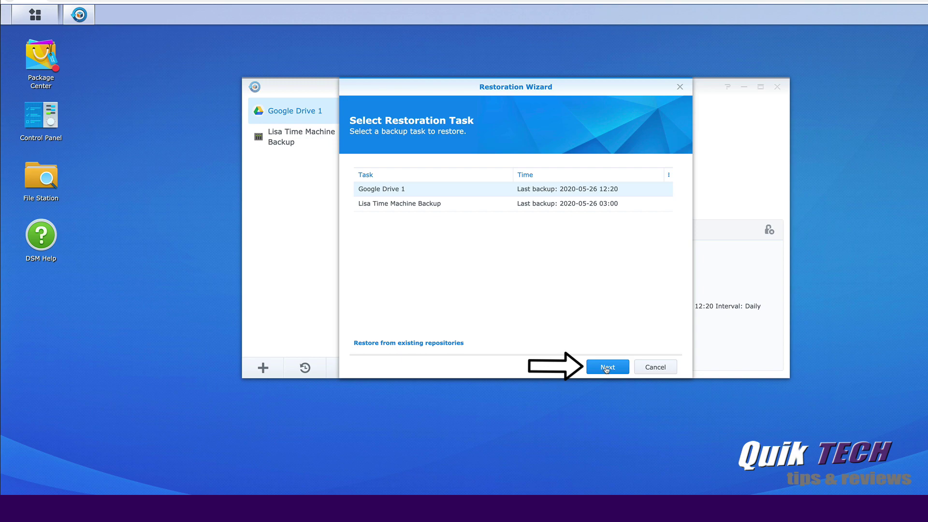
click(607, 368)
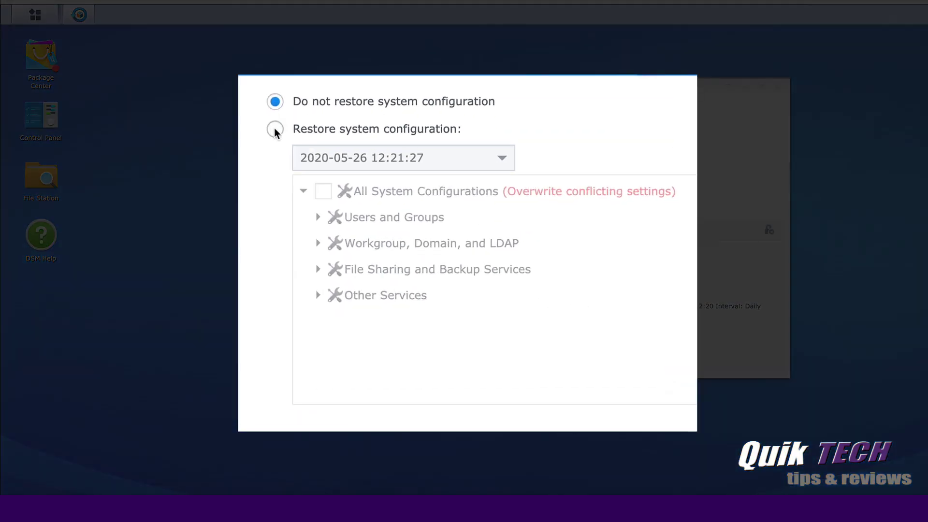
click(360, 183)
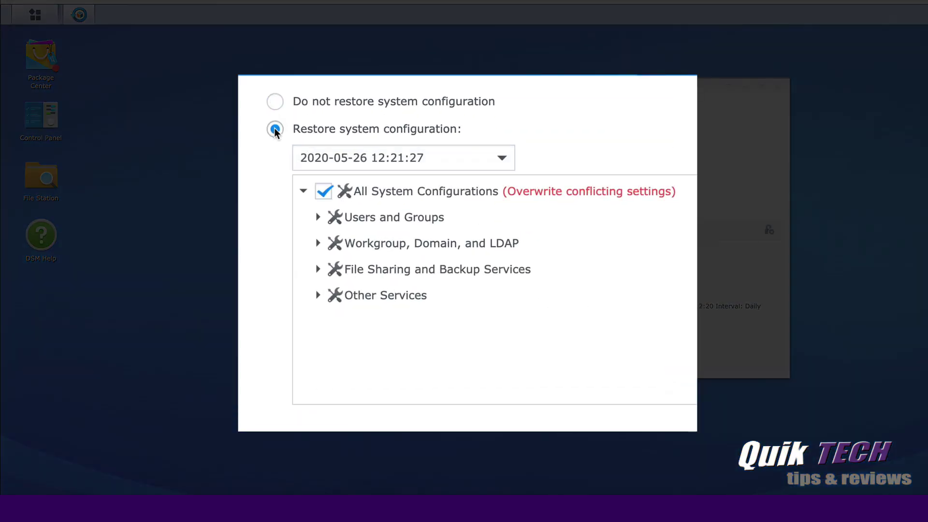
click(500, 157)
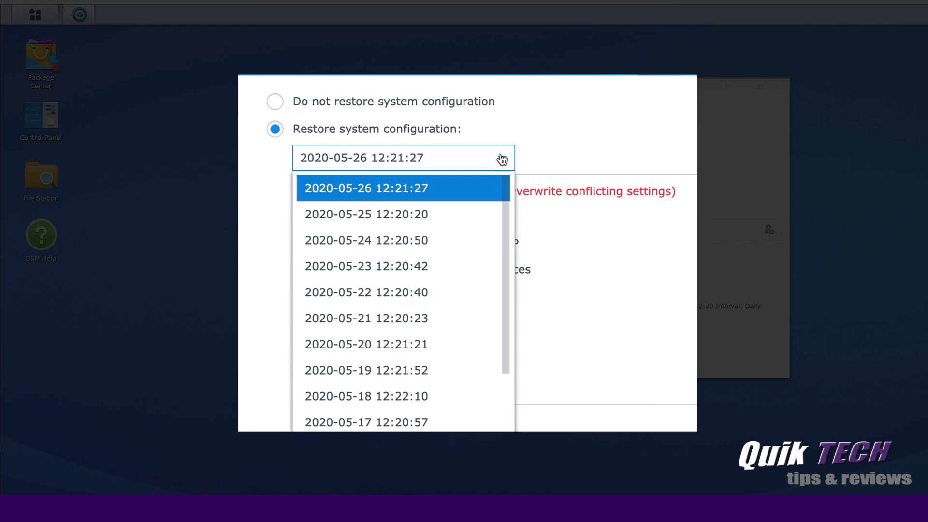
drag(506, 211, 504, 190)
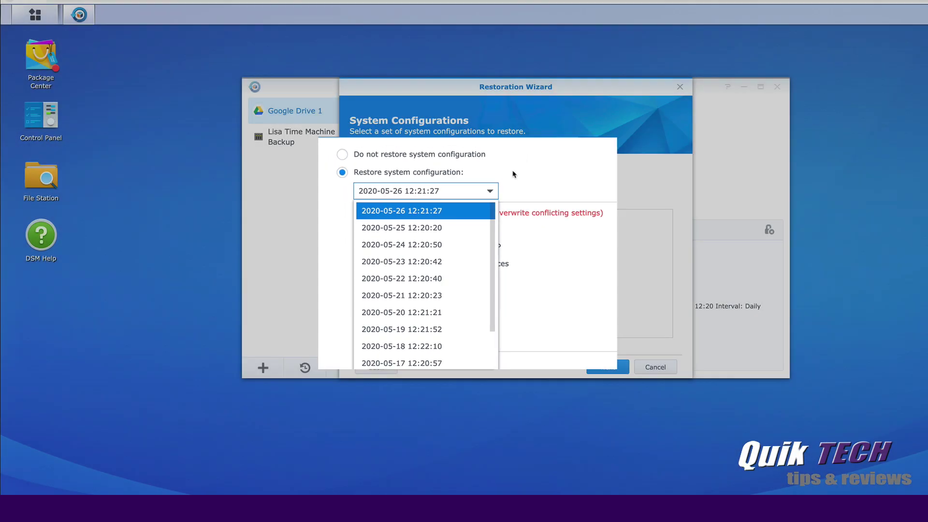
click(443, 162)
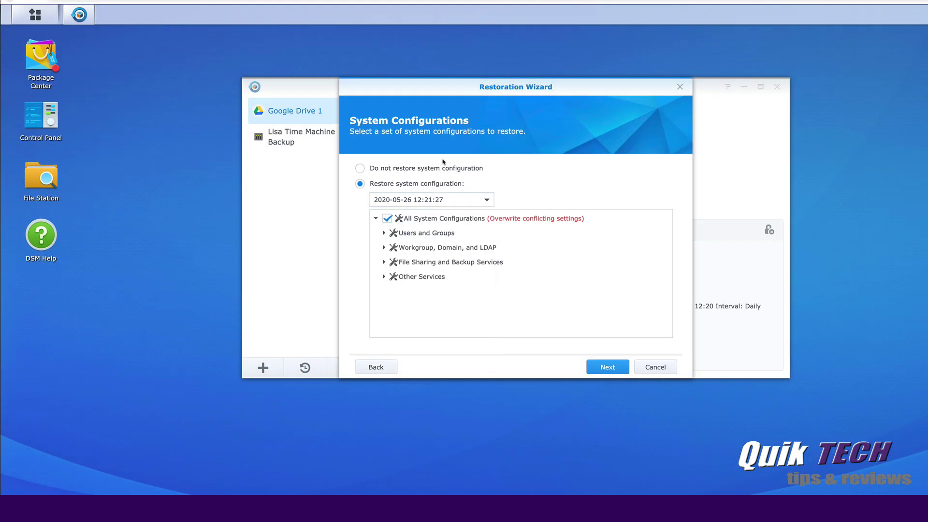
click(360, 168)
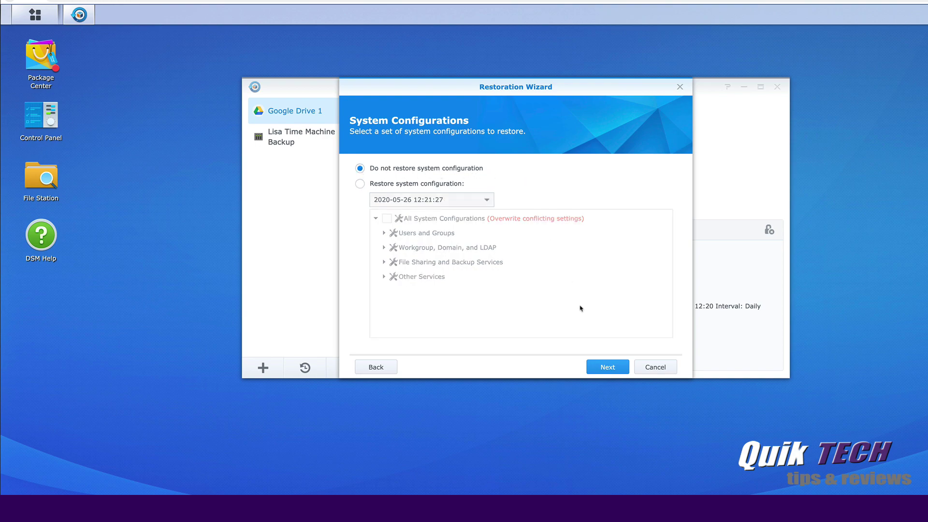
click(606, 368)
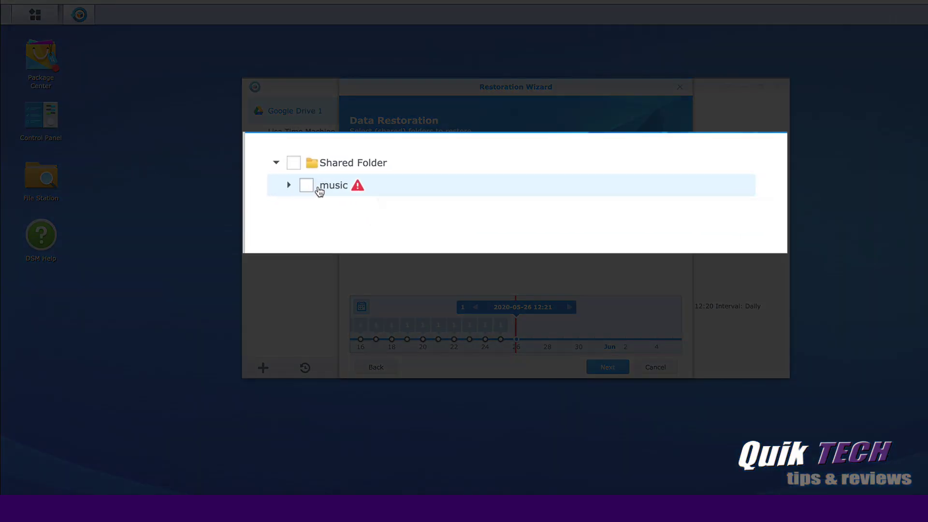
- Expand the music folder in the Data Restoration tree to reveal Van Halen
mouse_move(357, 187)
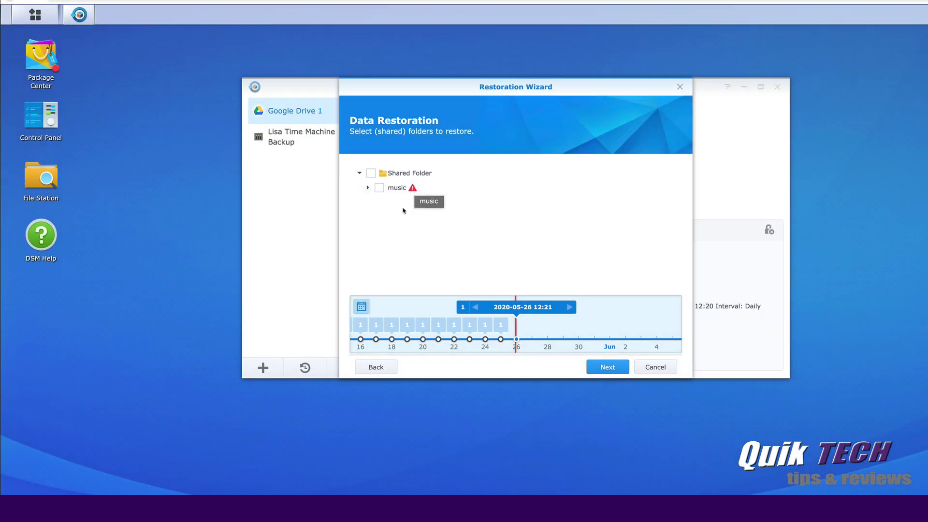
click(367, 188)
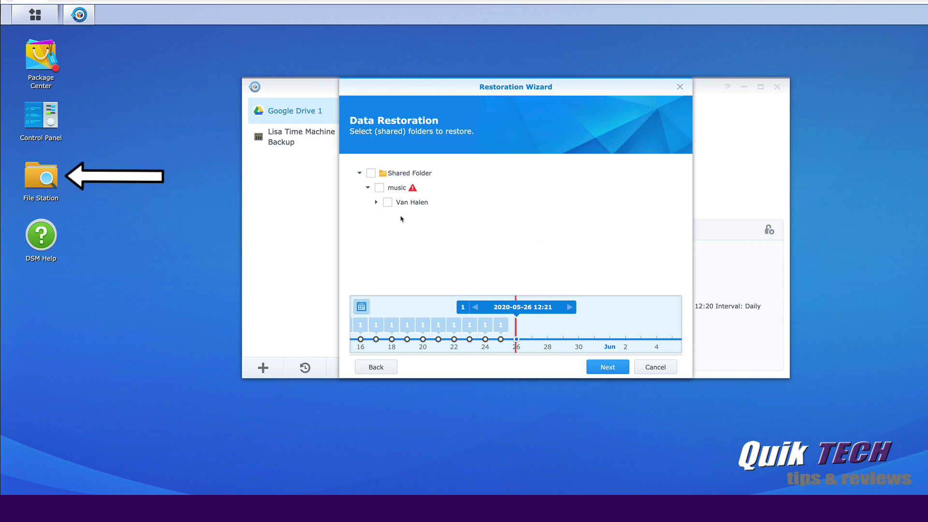
- Check the music folder together with its Van Halen subfolder, then go to the summary
click(388, 203)
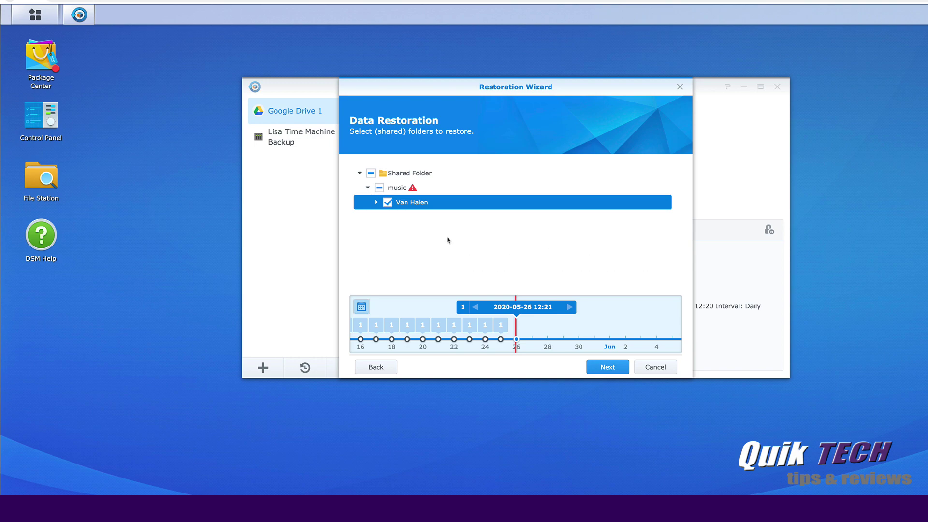
click(379, 188)
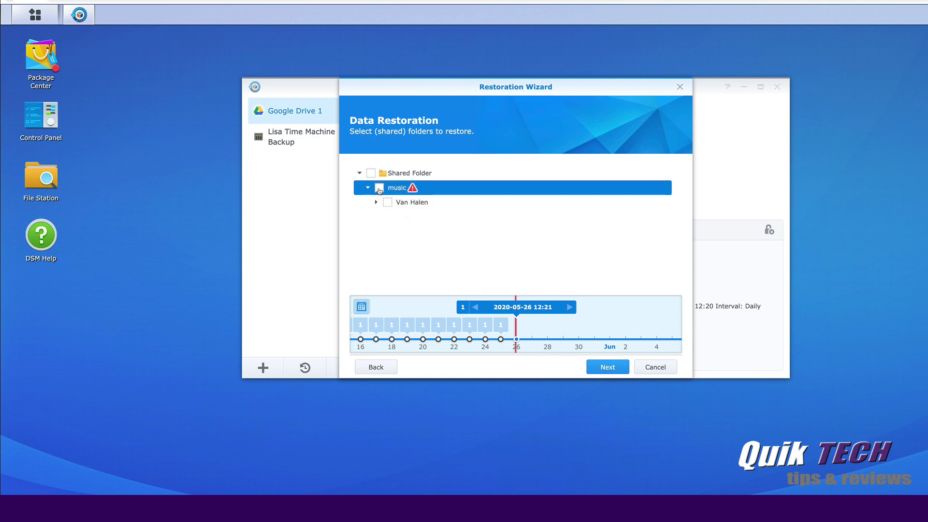
click(379, 188)
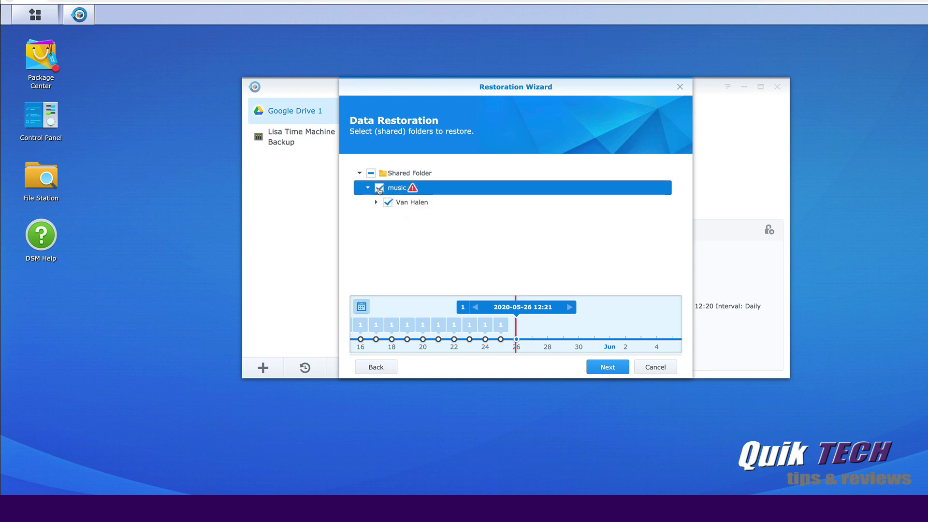
click(607, 368)
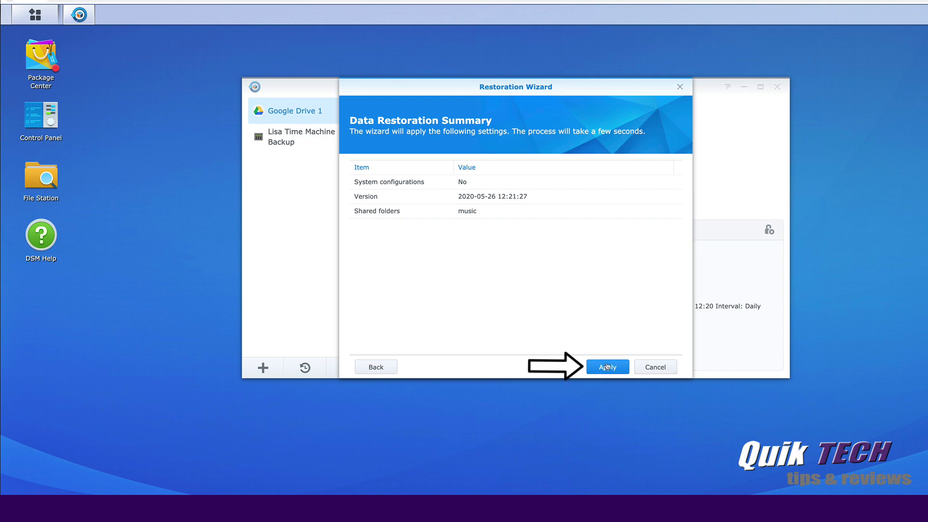
- Apply the restore of music (36.61 MB) and acknowledge the Succeeded notice
click(607, 367)
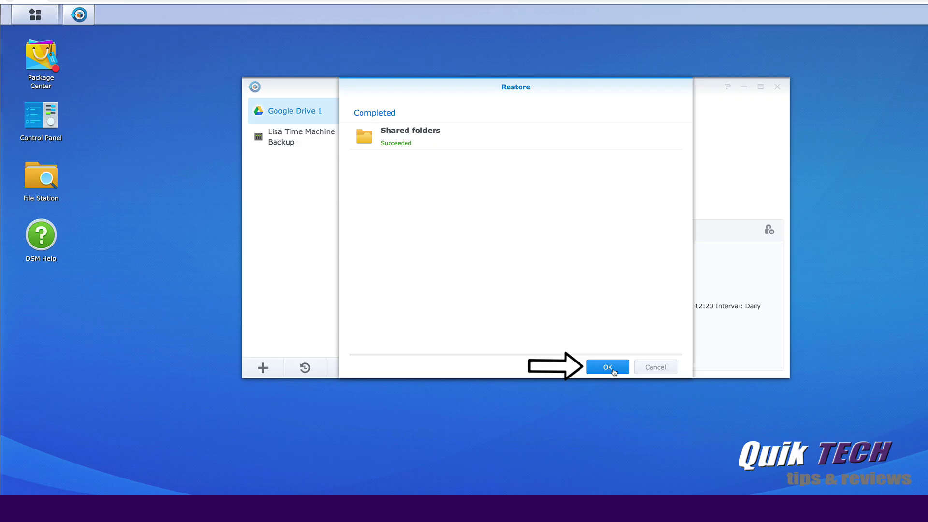
click(608, 369)
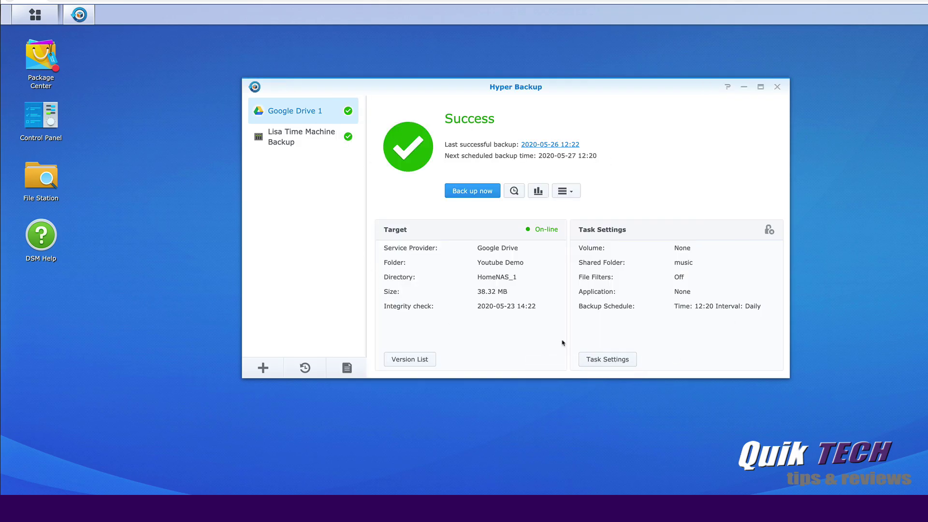
click(39, 176)
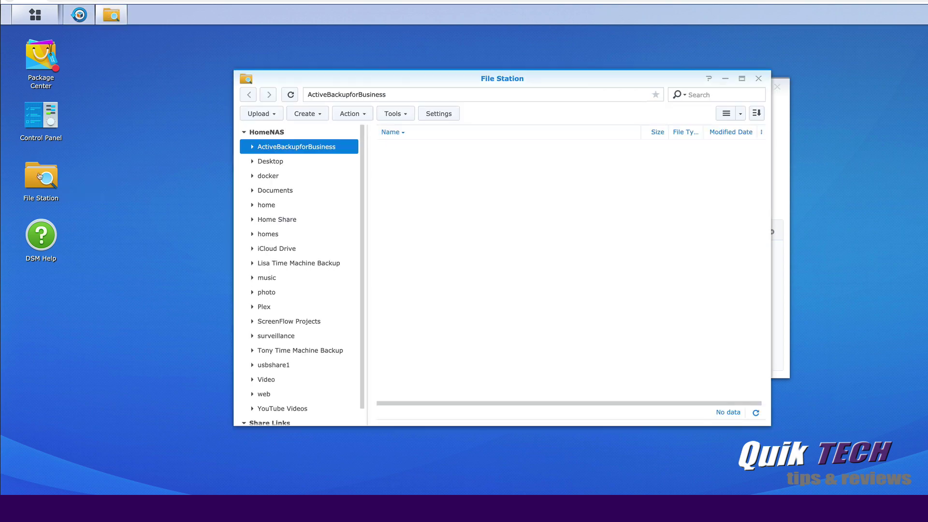
click(265, 279)
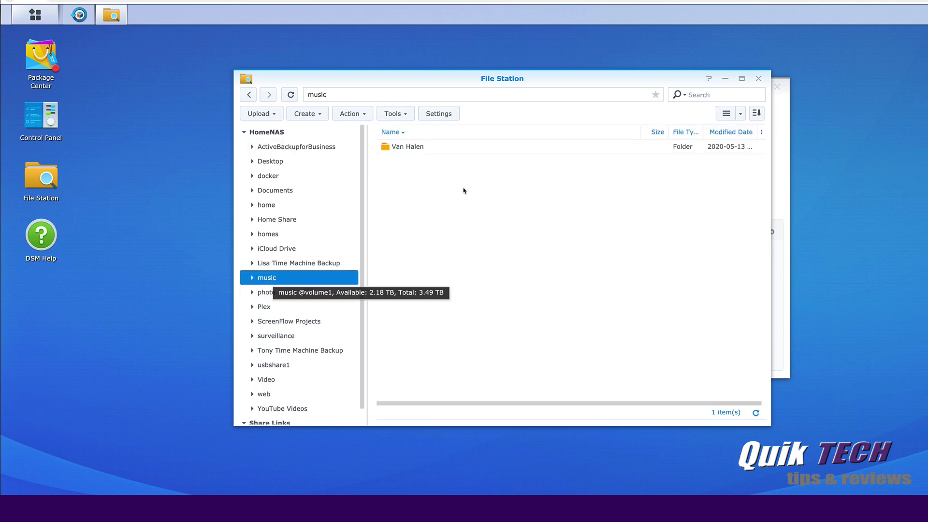
double_click(385, 148)
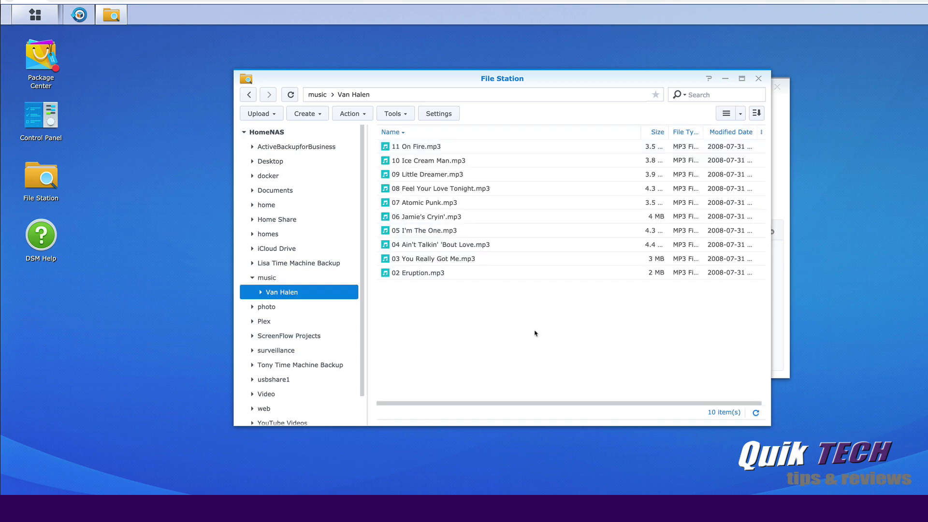
click(759, 79)
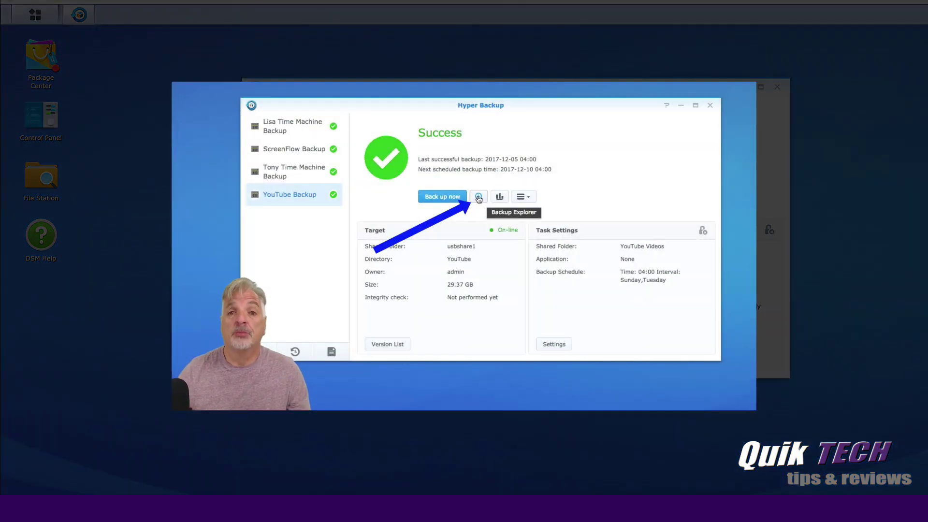
- Open Backup Explorer for the YouTube Backup task
click(478, 197)
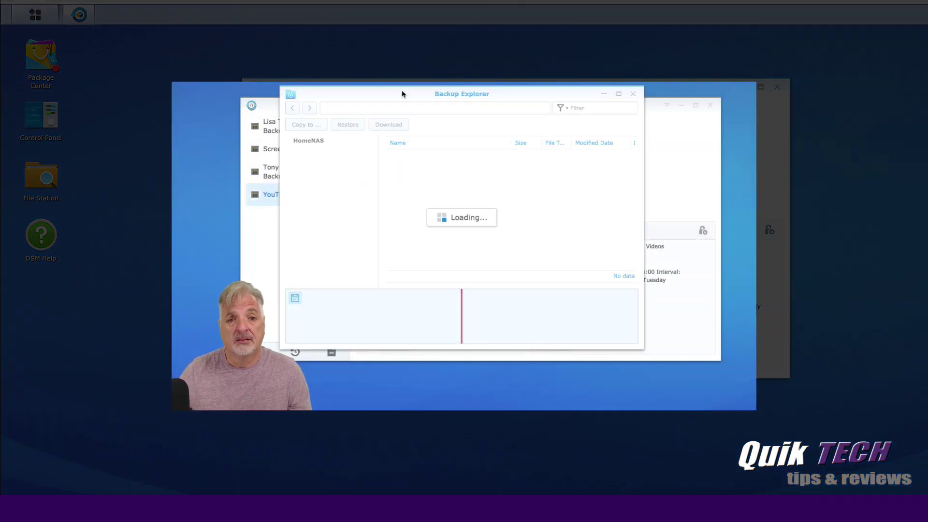